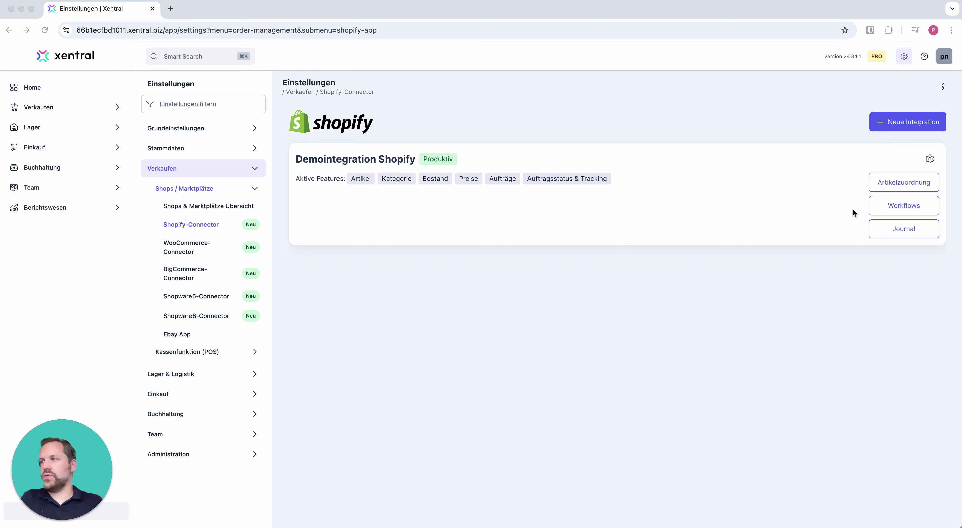
Switch the stock sync feature (Bestände abgleichen) off and back on in the basic settings of Demointegration Shopify, leaving without saving.
{"action": "left_click", "coordinate": [896, 207]}
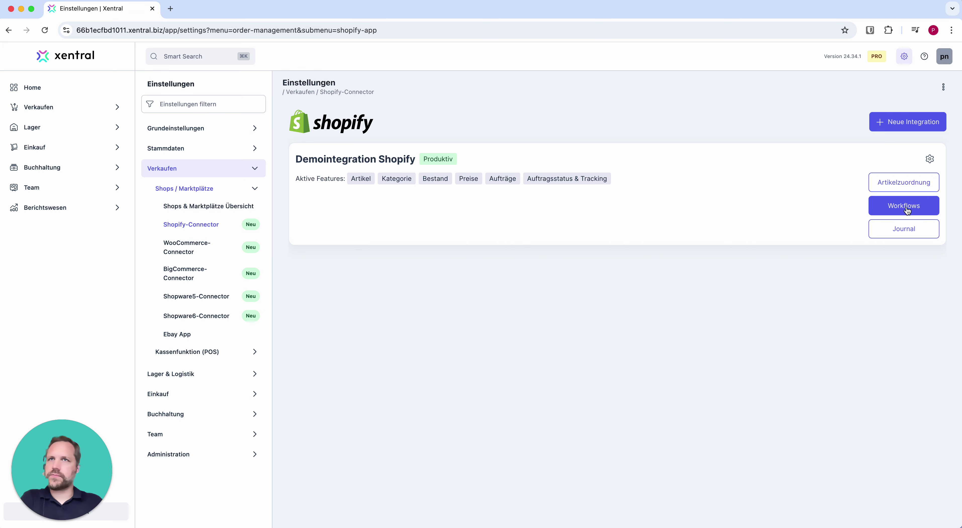
{"action": "left_click", "coordinate": [910, 210]}
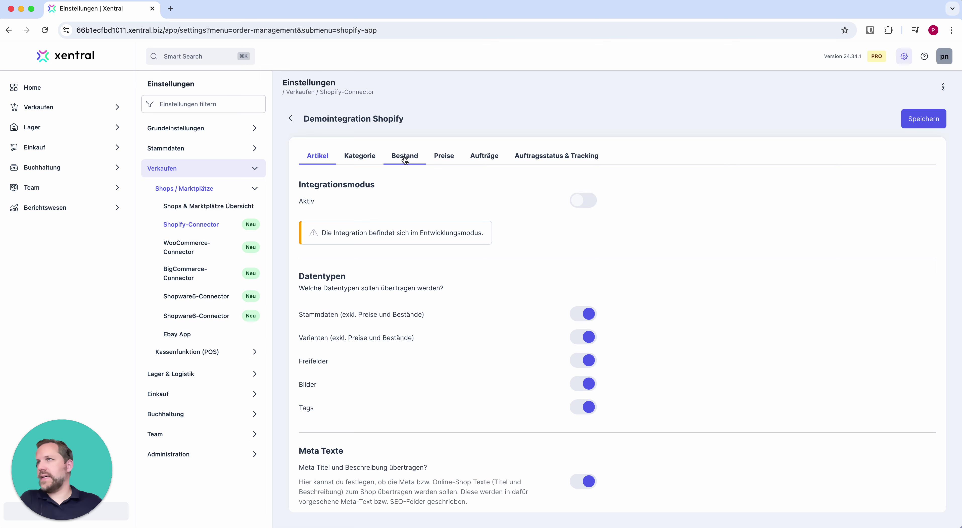
{"action": "left_click", "coordinate": [290, 119]}
{"action": "left_click", "coordinate": [930, 159]}
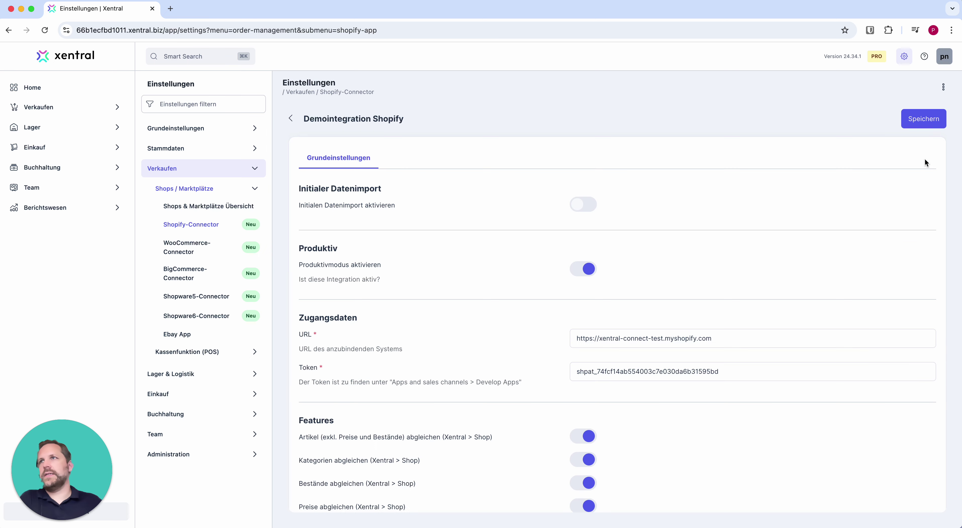
{"action": "scroll", "coordinate": [574, 231], "scroll_direction": "down", "scroll_amount": 3}
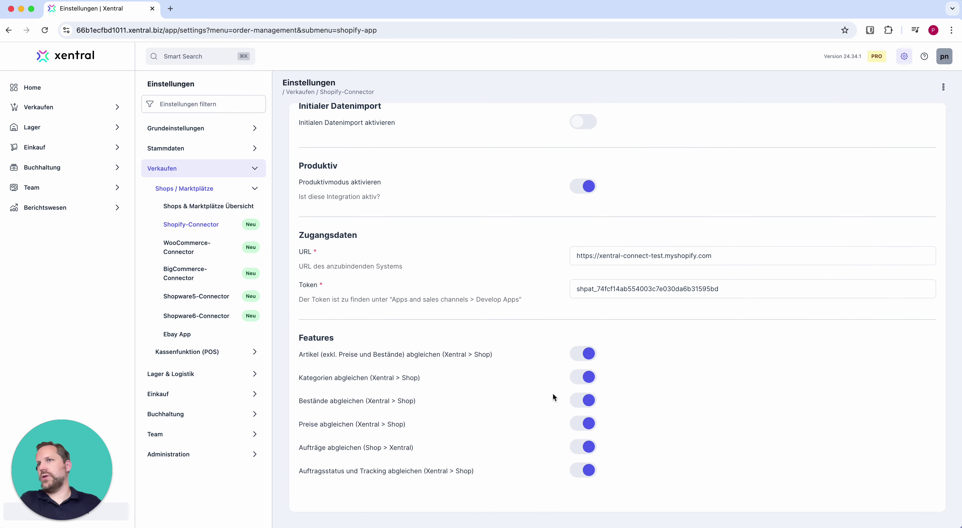
{"action": "left_click", "coordinate": [579, 405]}
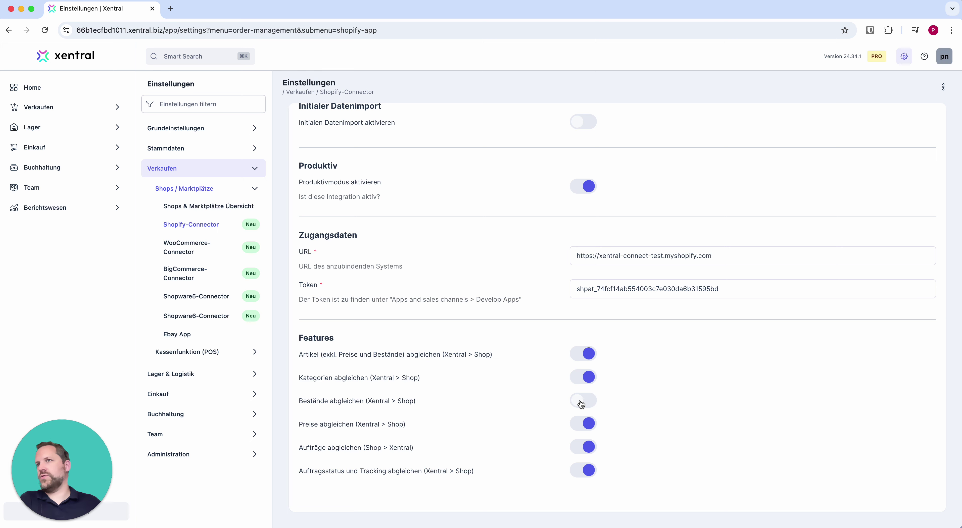
{"action": "left_click", "coordinate": [591, 404]}
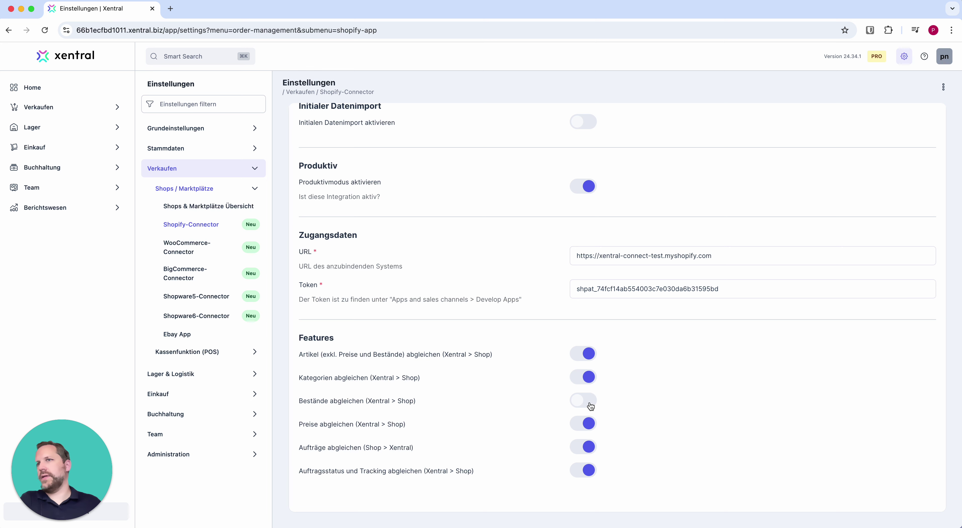
{"action": "scroll", "coordinate": [636, 385], "scroll_direction": "up", "scroll_amount": 3}
{"action": "left_click", "coordinate": [292, 119]}
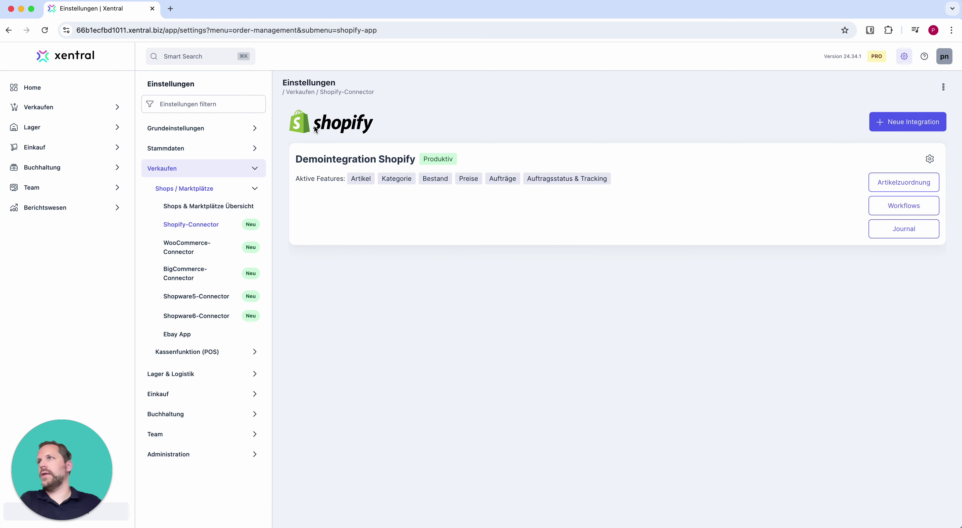
Open the Bestand settings in the workflows of Demointegration Shopify.
{"action": "left_click", "coordinate": [919, 210]}
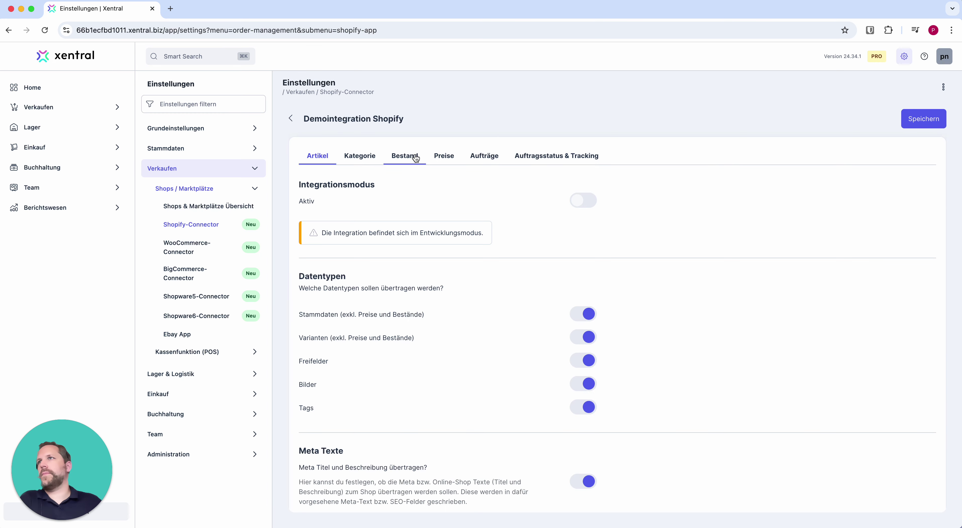
{"action": "left_click", "coordinate": [405, 156]}
{"action": "scroll", "coordinate": [697, 244], "scroll_direction": "down", "scroll_amount": 2}
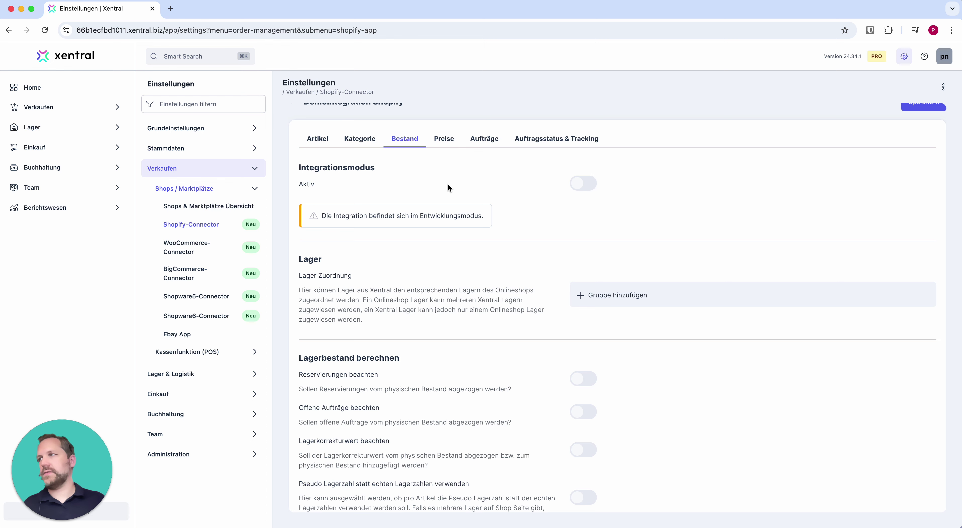
Try activating the integration mode for Bestand, and return it to development mode.
{"action": "left_click", "coordinate": [591, 192]}
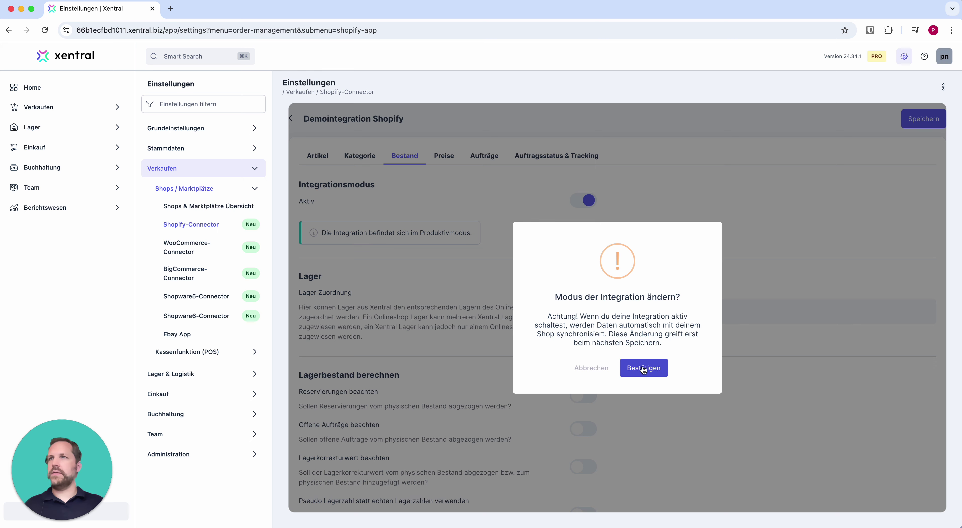
{"action": "left_click", "coordinate": [633, 205]}
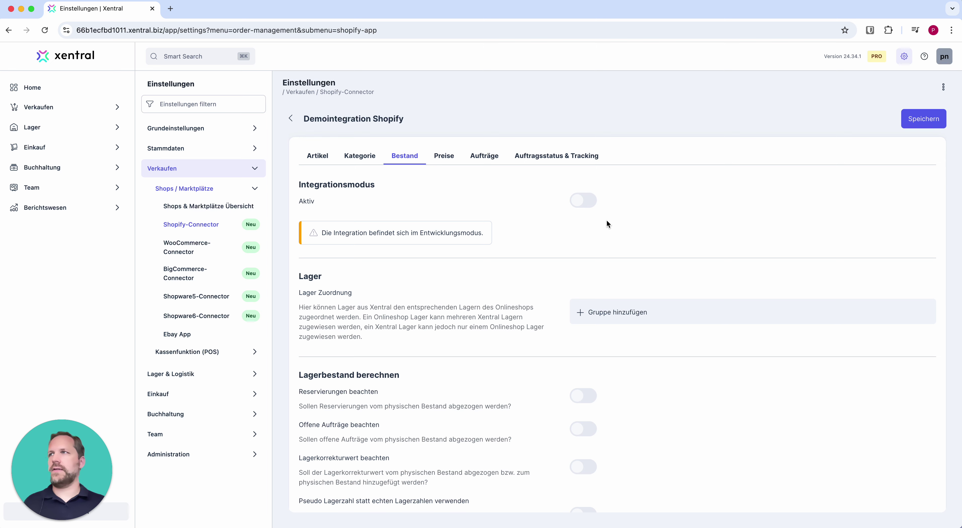
Add a warehouse mapping that assigns the Xentral warehouse Hauptlager to the Shopify warehouse LagerGertrudenstrae.
{"action": "scroll", "coordinate": [607, 223], "scroll_direction": "down", "scroll_amount": 3}
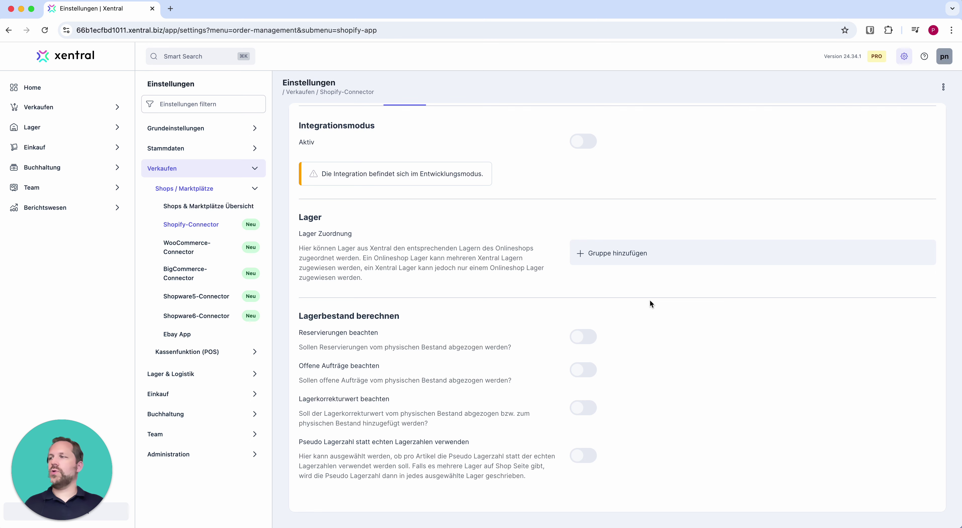
{"action": "scroll", "coordinate": [650, 304], "scroll_direction": "up", "scroll_amount": 2}
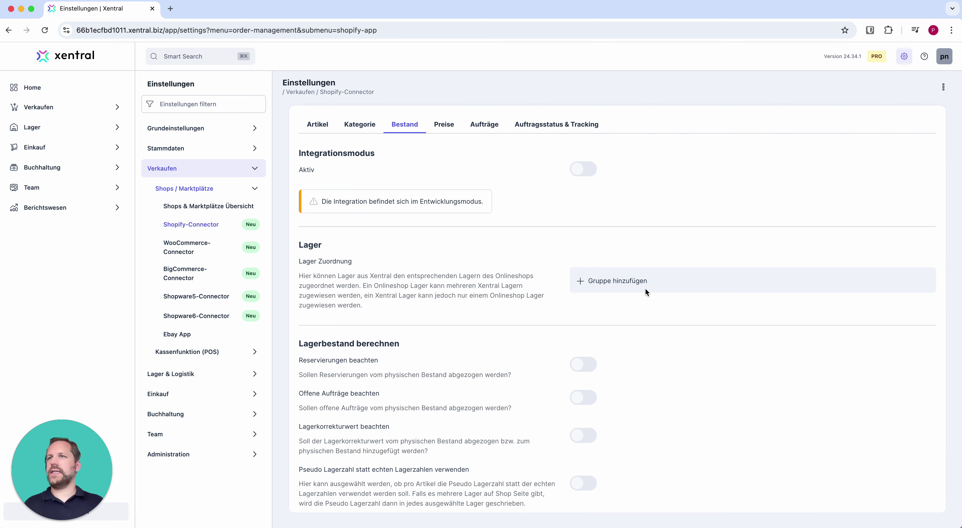
{"action": "left_click", "coordinate": [621, 283]}
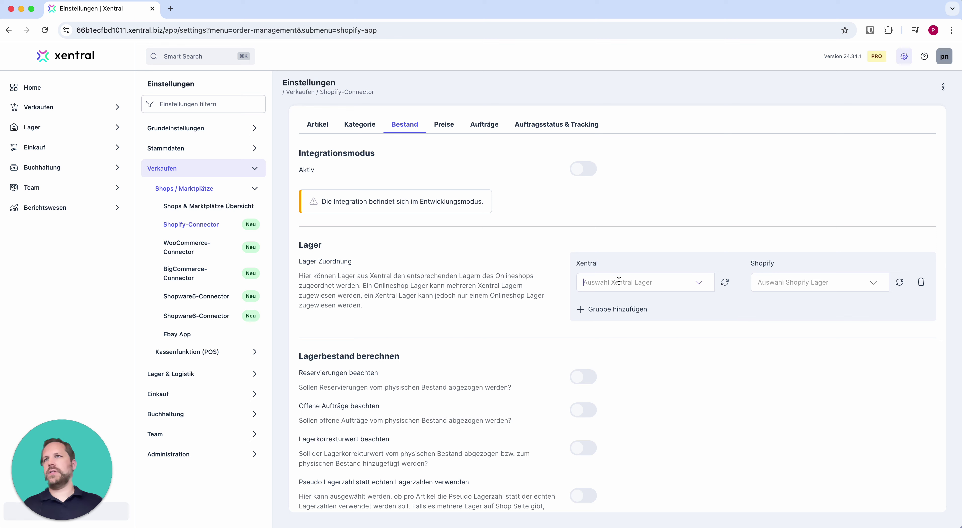
{"action": "left_click", "coordinate": [618, 281]}
{"action": "left_click", "coordinate": [613, 313]}
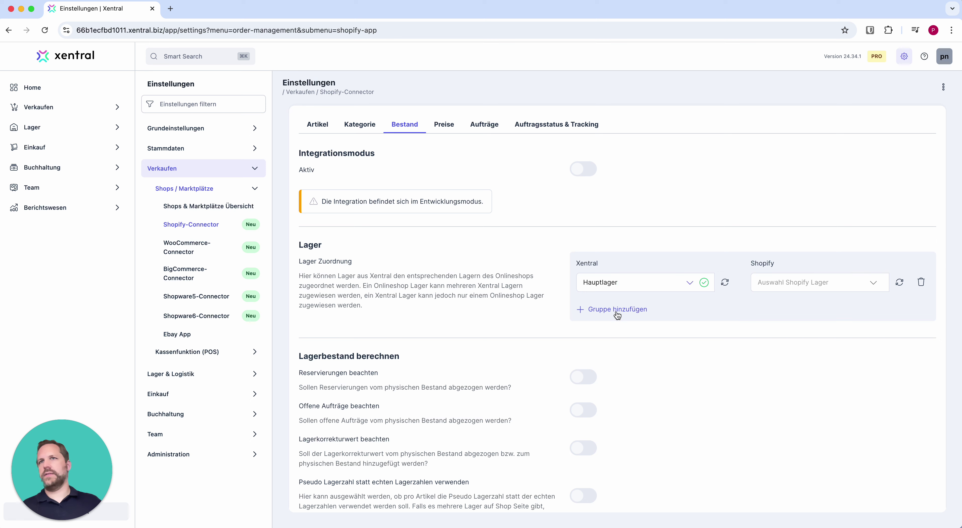
{"action": "left_click", "coordinate": [788, 280]}
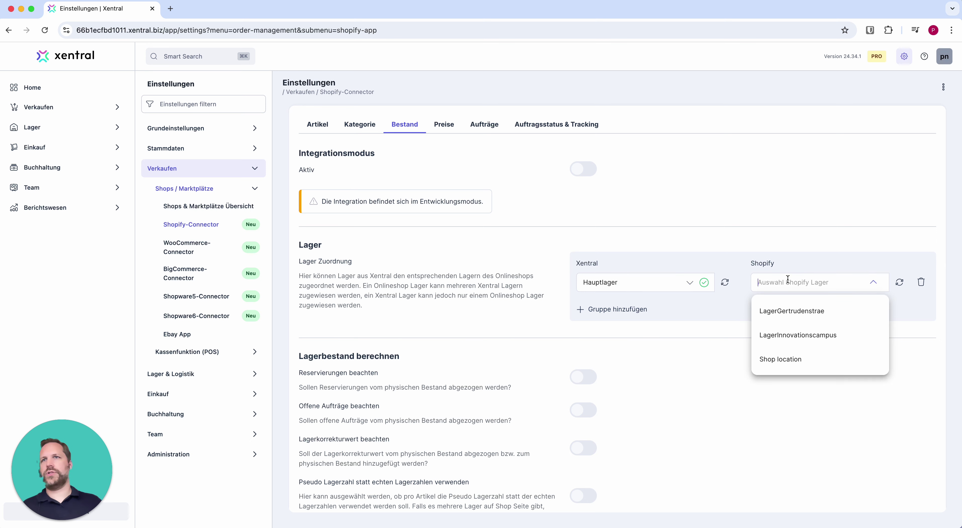
{"action": "left_click", "coordinate": [805, 315]}
Add a second warehouse mapping from Hauptlager to LagerInnovationscampus, and delete that mapping again.
{"action": "left_click", "coordinate": [617, 310]}
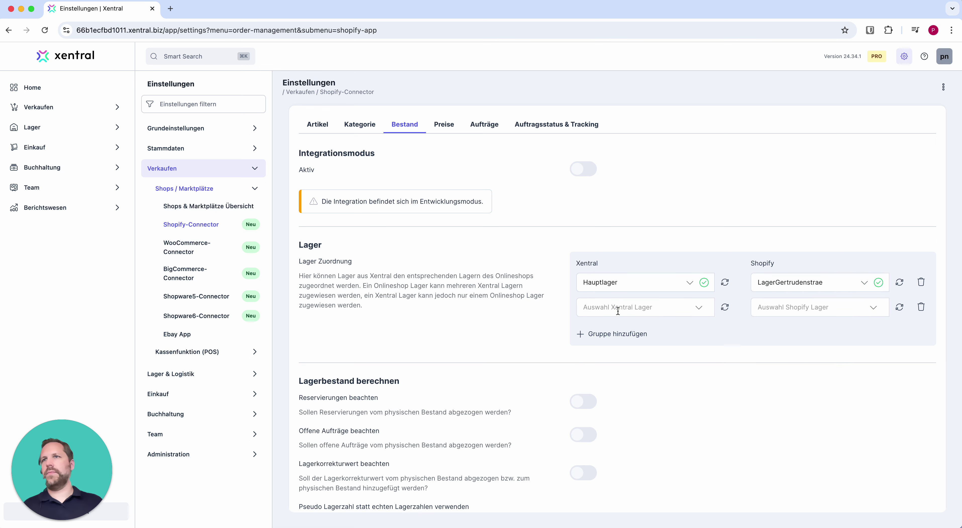
{"action": "left_click", "coordinate": [618, 311]}
{"action": "left_click", "coordinate": [614, 338]}
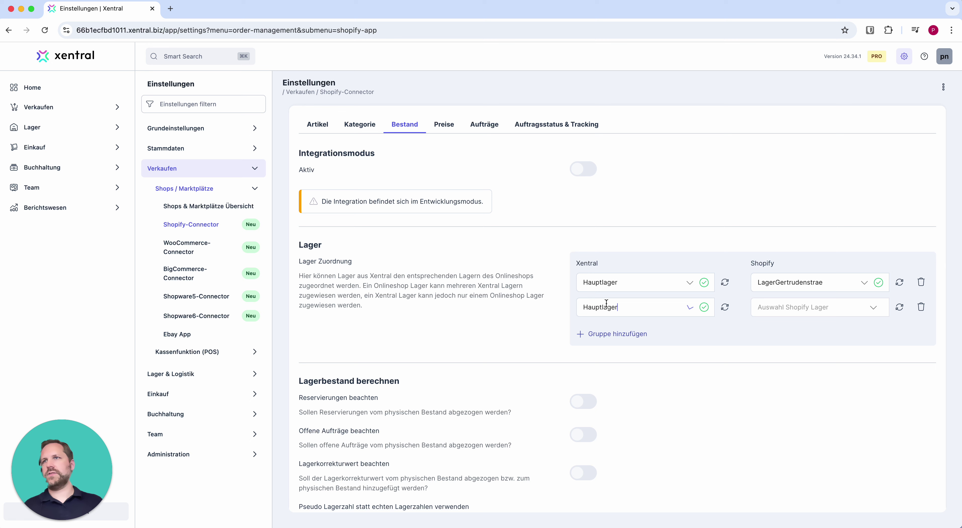
{"action": "left_click", "coordinate": [767, 307]}
{"action": "left_click", "coordinate": [796, 362]}
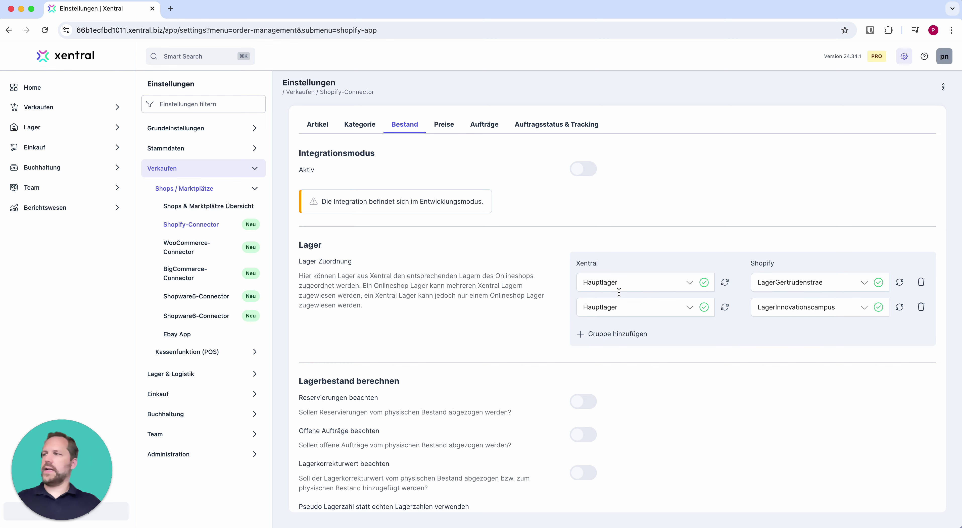
{"action": "scroll", "coordinate": [621, 299], "scroll_direction": "down", "scroll_amount": 1}
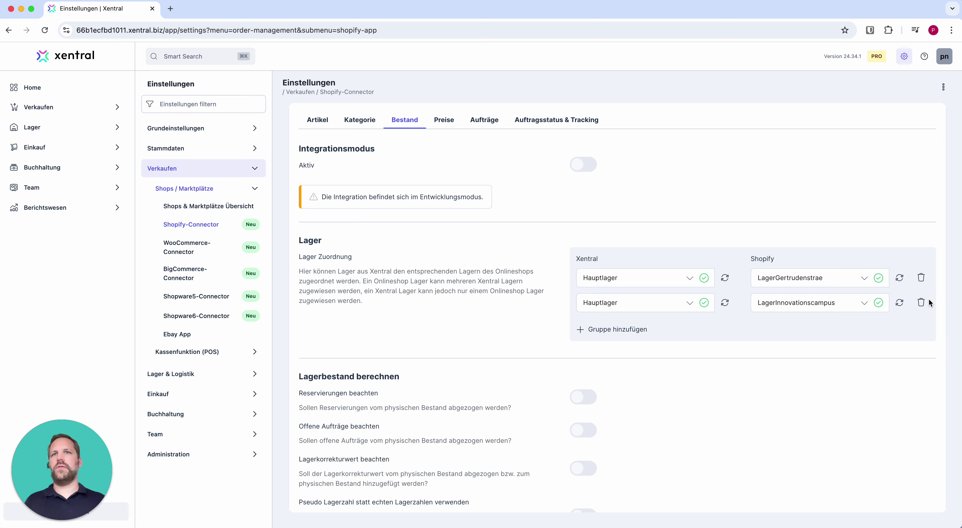
{"action": "left_click", "coordinate": [922, 303]}
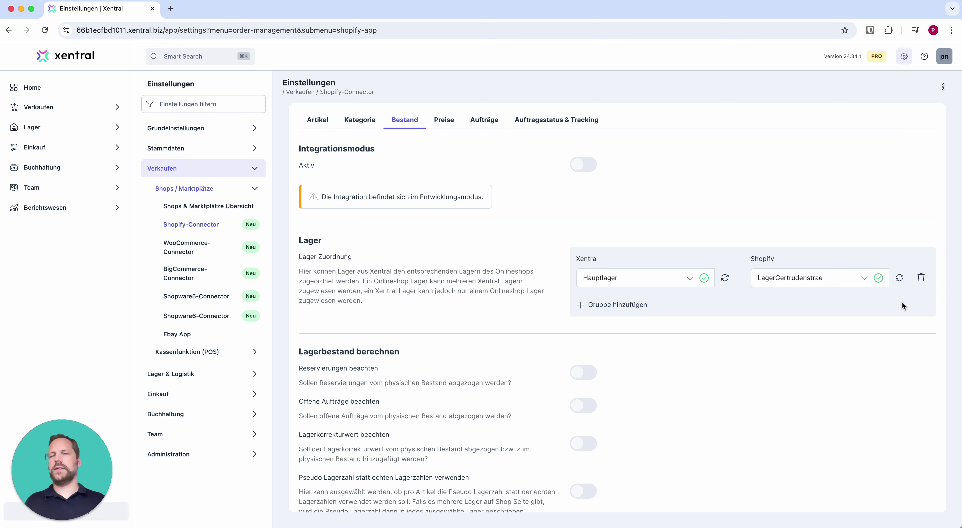
Enable all four stock calculation options: Reservierungen, Offene Aufträge and Lagerkorrekturwert beachten, plus Pseudo Lagerzahl statt echten Lagerzahlen verwenden.
{"action": "scroll", "coordinate": [737, 299], "scroll_direction": "down", "scroll_amount": 1}
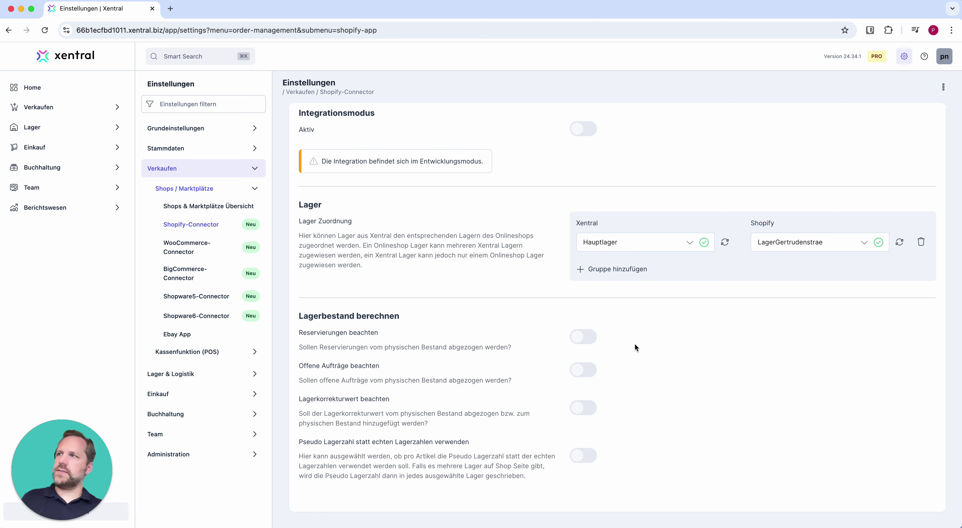
{"action": "left_click", "coordinate": [586, 337]}
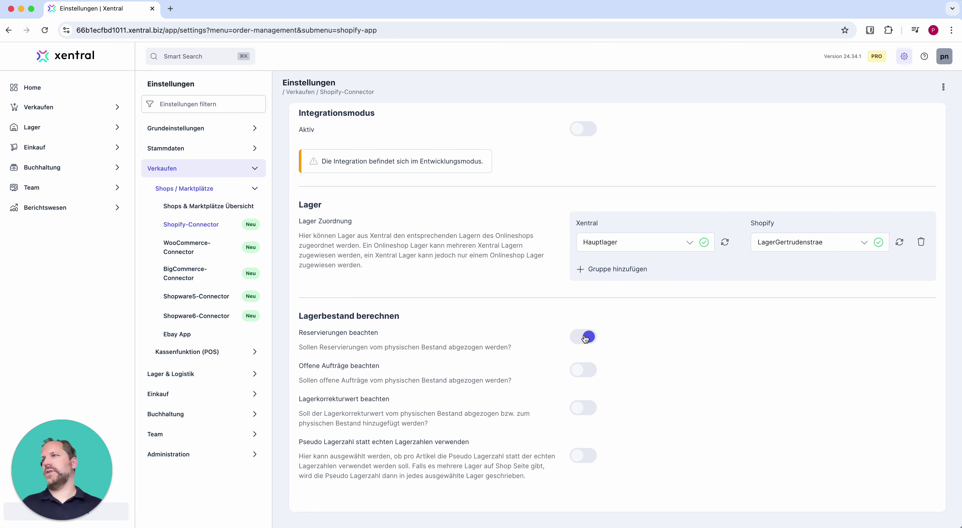
{"action": "left_click", "coordinate": [590, 369]}
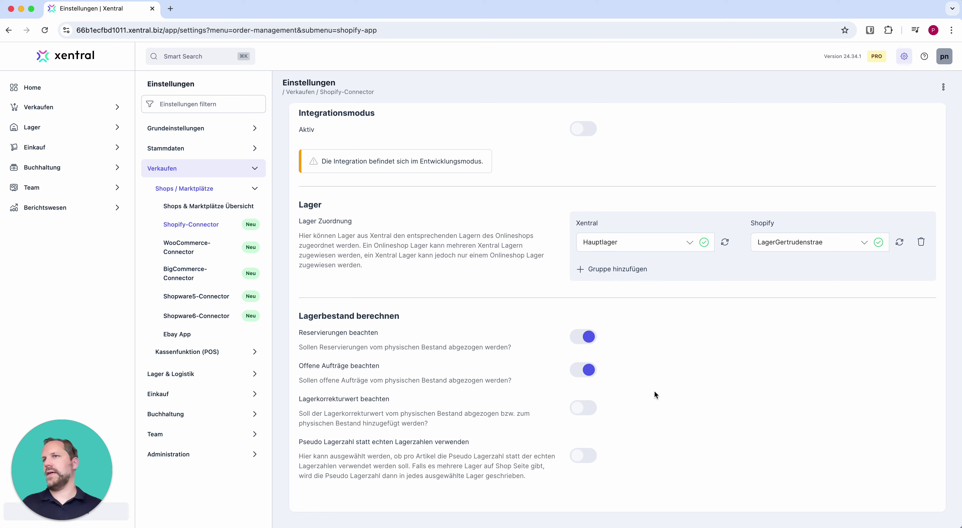
{"action": "left_click", "coordinate": [584, 408]}
{"action": "left_click", "coordinate": [585, 459]}
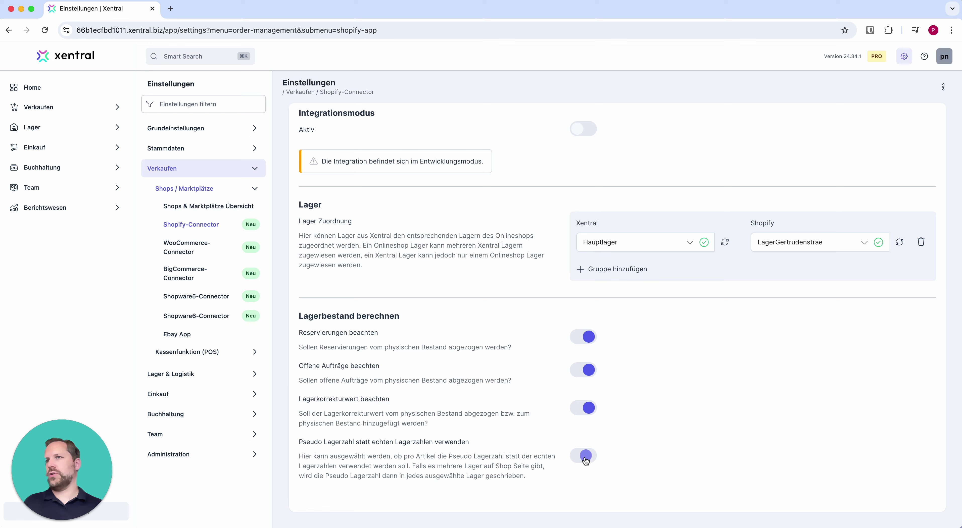
Disable the stock calculation options Lagerkorrekturwert beachten, Pseudo Lagerzahl statt echten Lagerzahlen verwenden and Reservierungen beachten.
{"action": "left_click", "coordinate": [582, 411]}
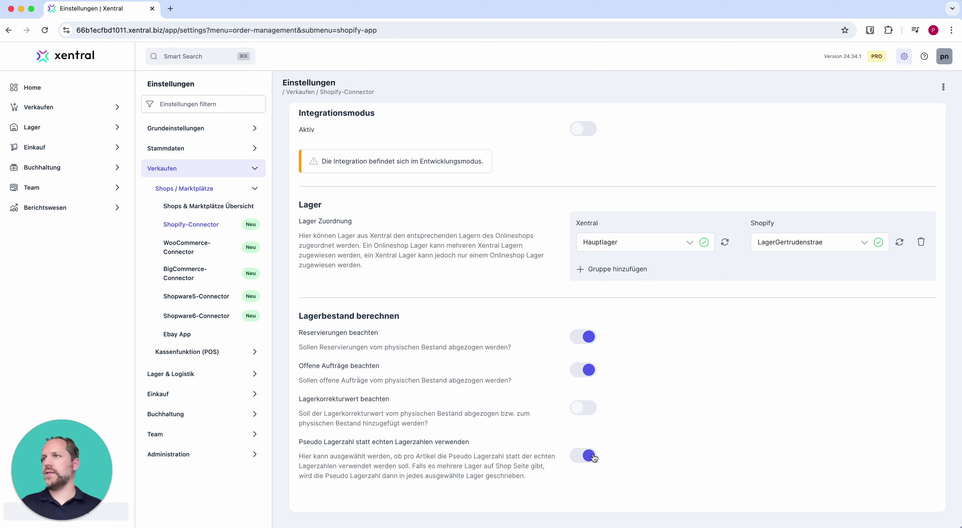
{"action": "left_click", "coordinate": [579, 463]}
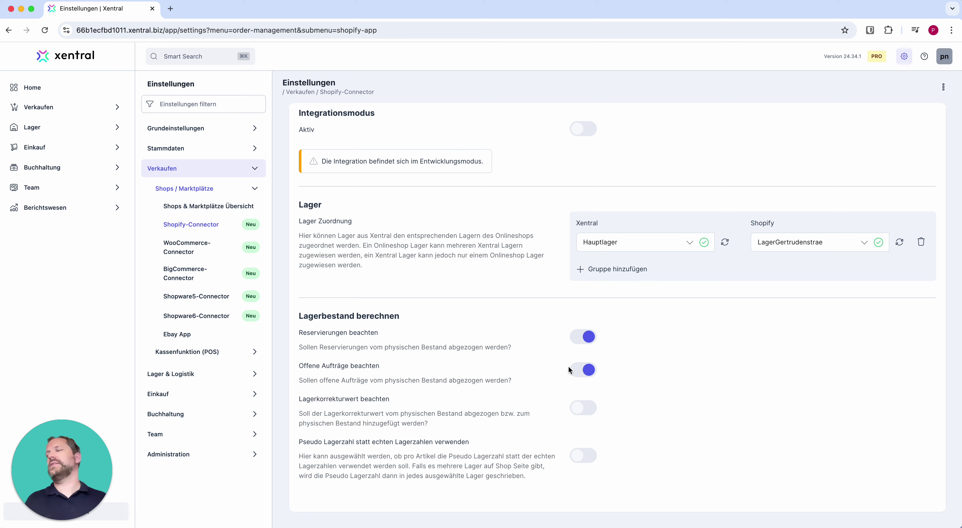
{"action": "left_click", "coordinate": [586, 337]}
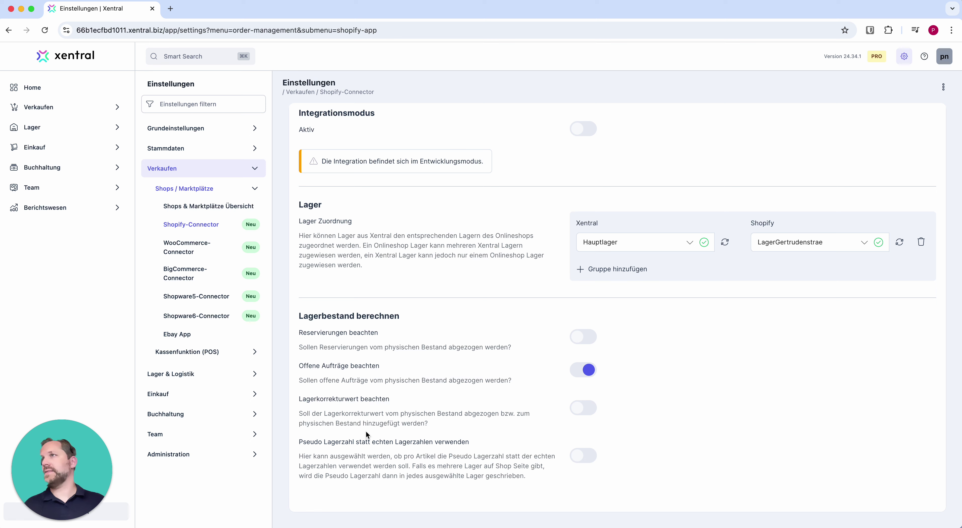
Open the Online-Shop Optionen of the article Iron Man from the article list.
{"action": "left_click", "coordinate": [73, 112]}
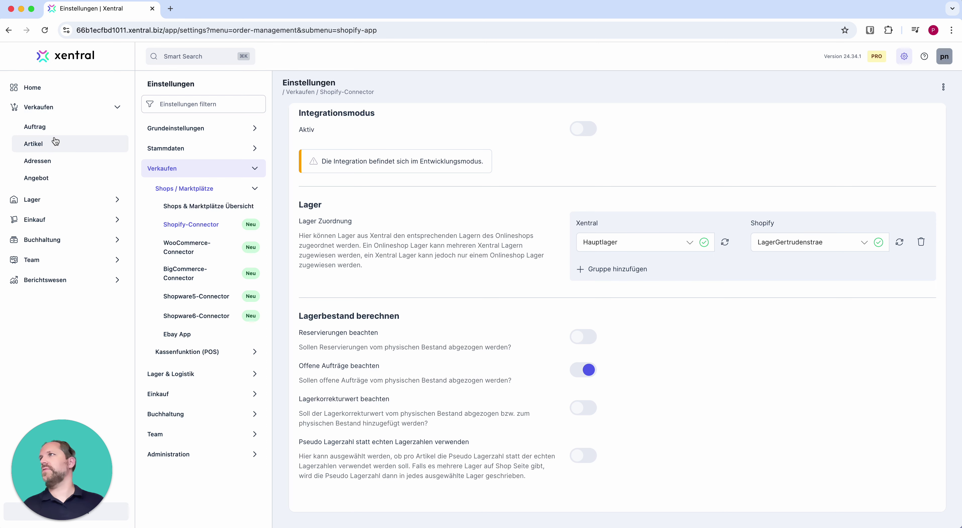
{"action": "left_click", "coordinate": [38, 147]}
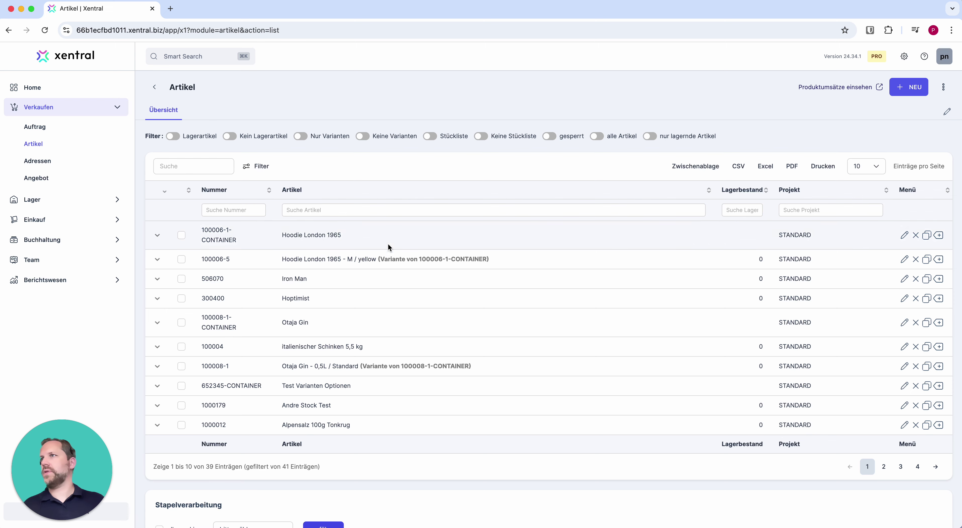
{"action": "left_click", "coordinate": [301, 279]}
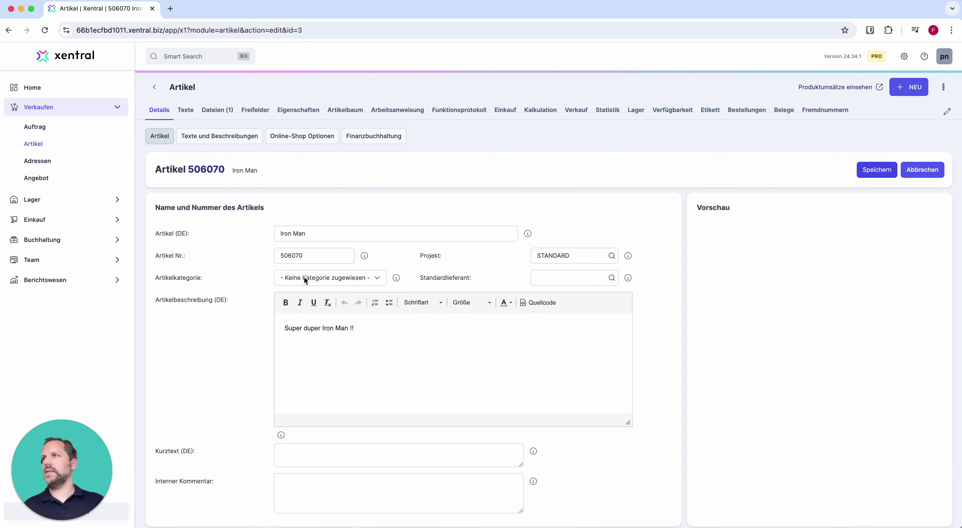
{"action": "left_click", "coordinate": [302, 136]}
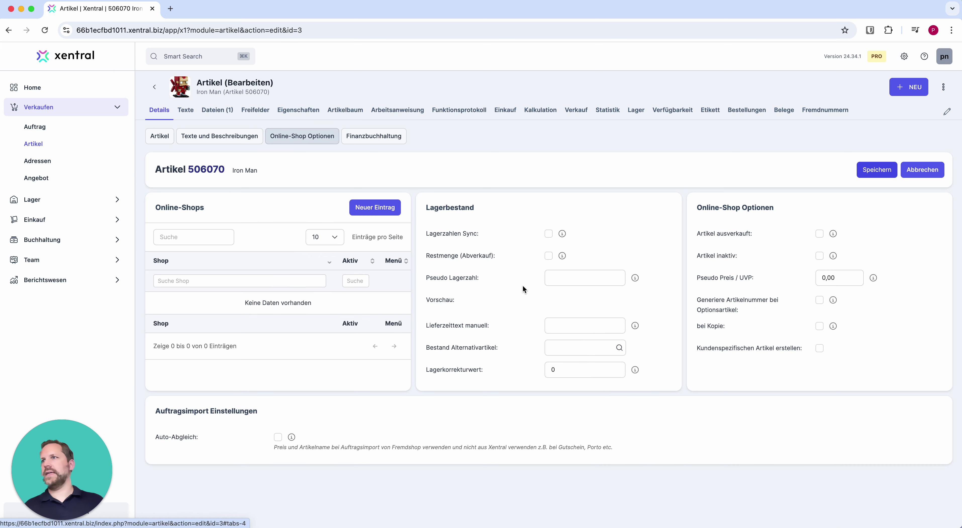
Set the article's Lagerkorrekturwert to 4.
{"action": "left_click", "coordinate": [575, 278]}
{"action": "left_click", "coordinate": [578, 368]}
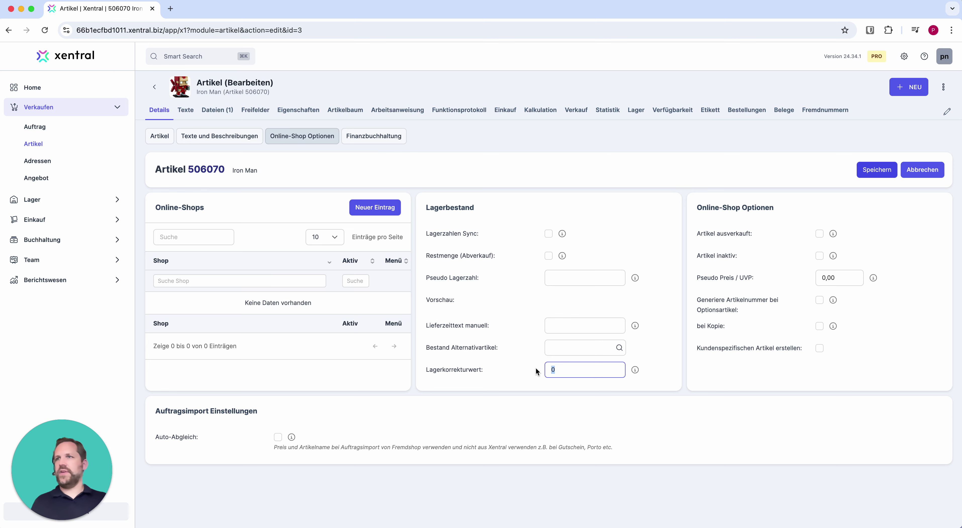
{"action": "key", "text": "BackSpace"}
{"action": "type", "text": "4"}
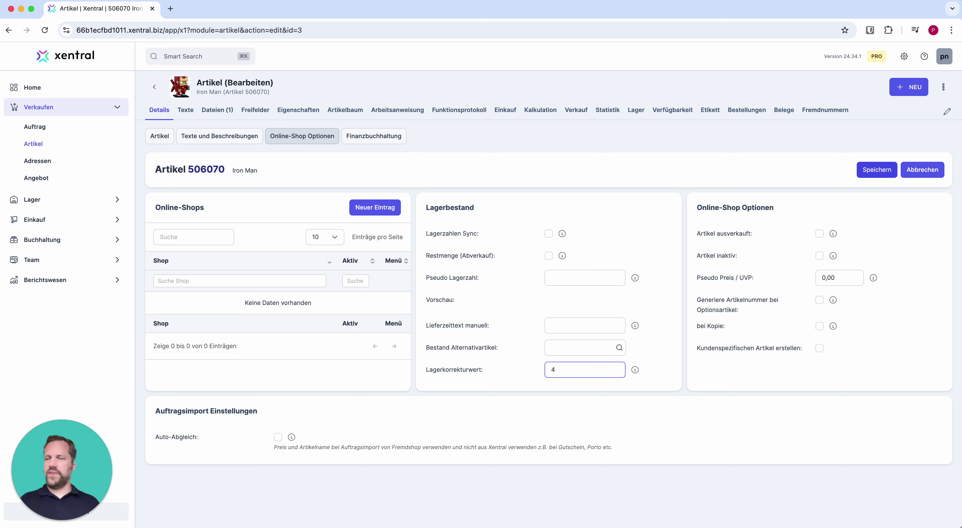
{"action": "left_click", "coordinate": [516, 373]}
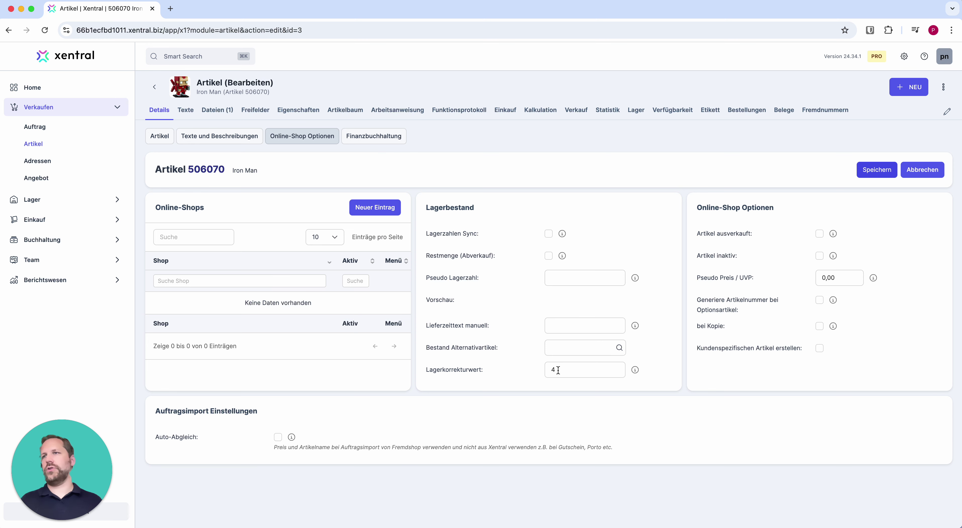
Reset the article's Lagerkorrekturwert to 0 and set its Pseudo Lagerzahl to 4.
{"action": "left_click_drag", "start_coordinate": [558, 370], "coordinate": [548, 370]}
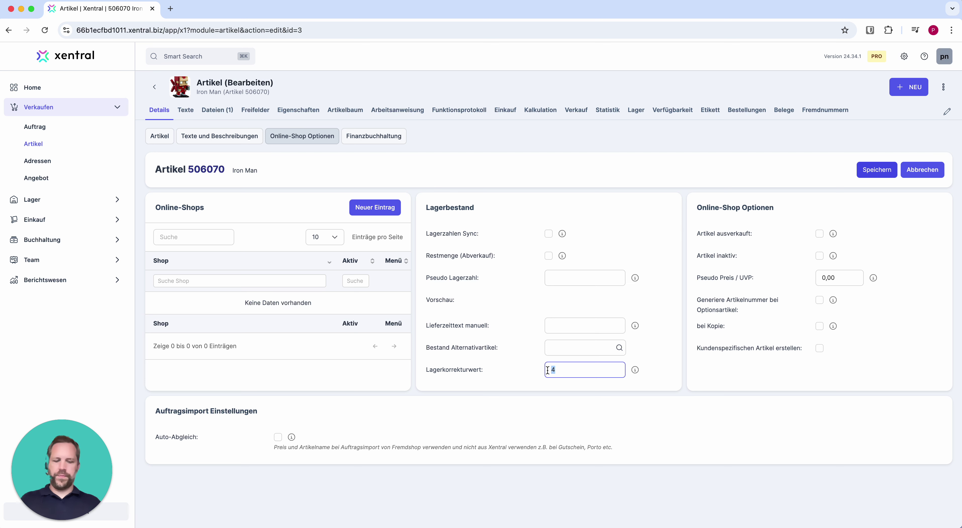
{"action": "type", "text": "0"}
{"action": "left_click", "coordinate": [533, 383]}
{"action": "left_click", "coordinate": [568, 274]}
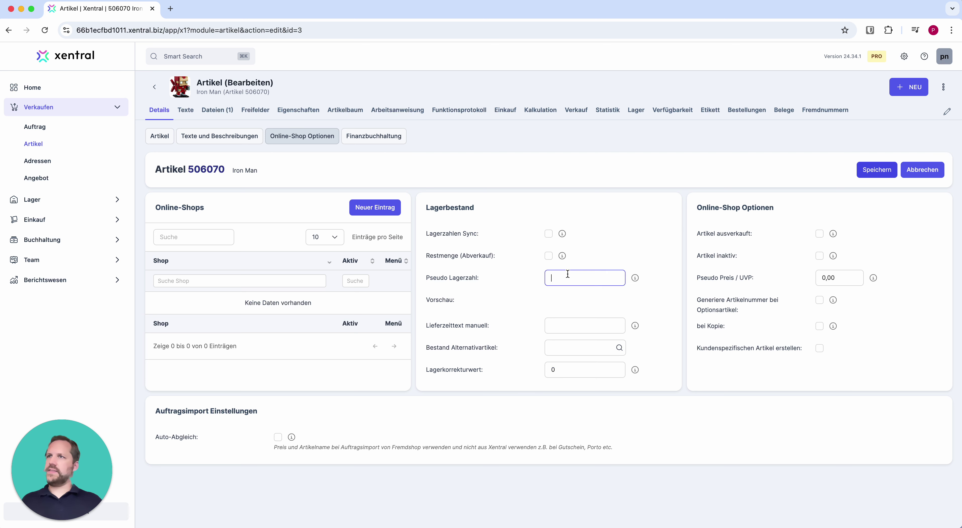
{"action": "type", "text": "4"}
{"action": "left_click", "coordinate": [517, 307]}
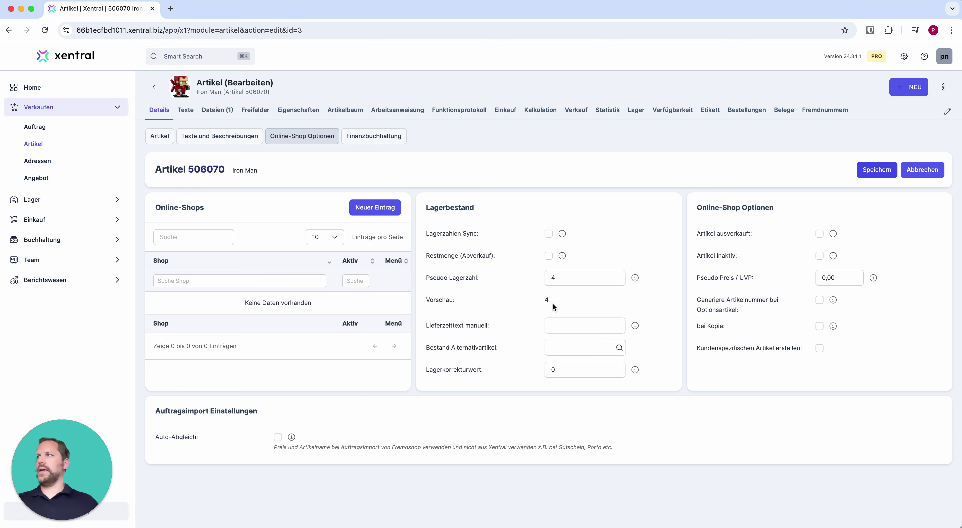
Open the Shopify-Connector page in the Verkaufen settings for shops and marketplaces.
{"action": "left_click", "coordinate": [905, 56]}
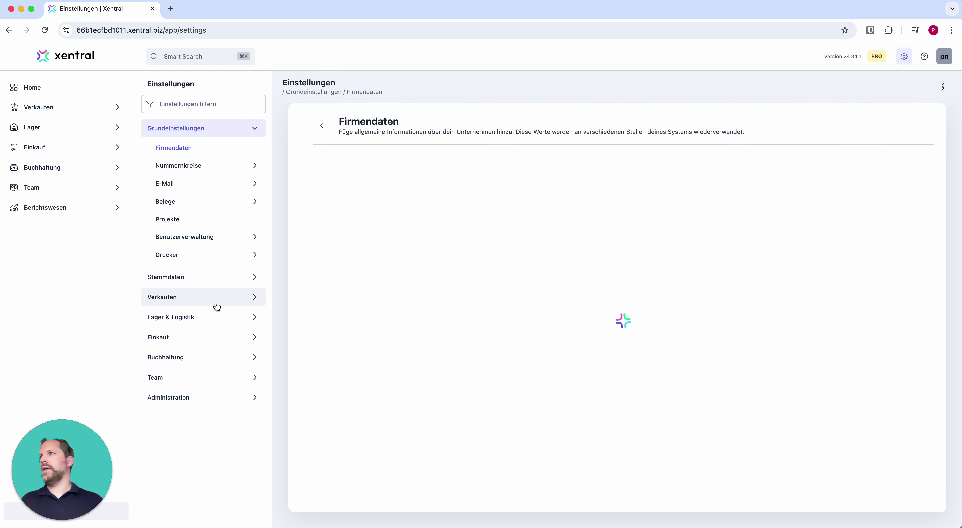
{"action": "left_click", "coordinate": [216, 305]}
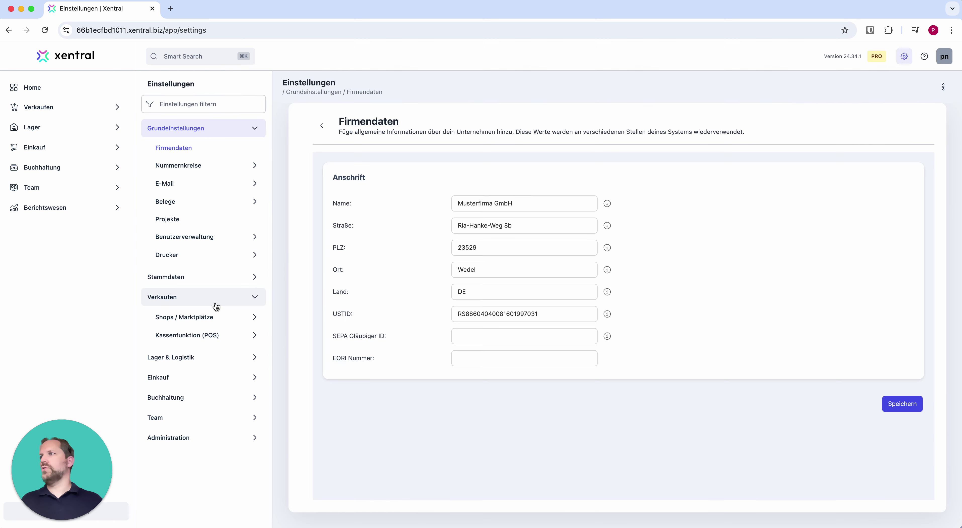
{"action": "left_click", "coordinate": [242, 321]}
{"action": "left_click", "coordinate": [221, 355]}
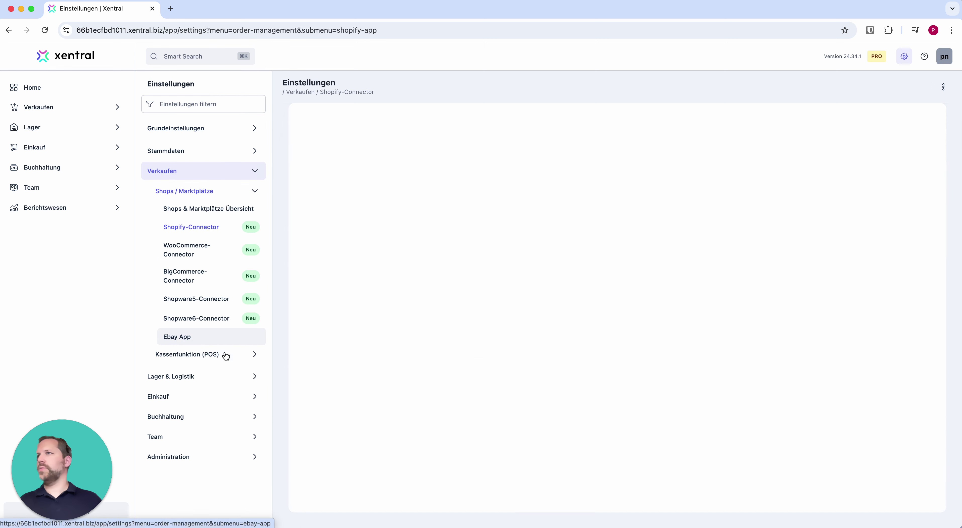